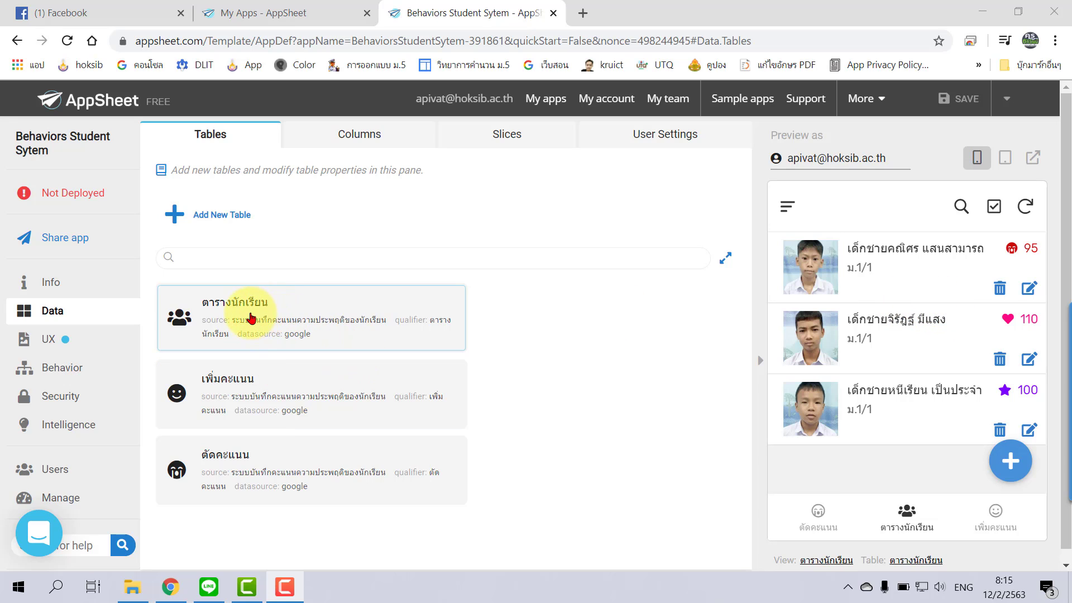
Step: Open the ตารางนักเรียน table's settings and switch updates, adds and deletes off to read-only
left_click(250, 318)
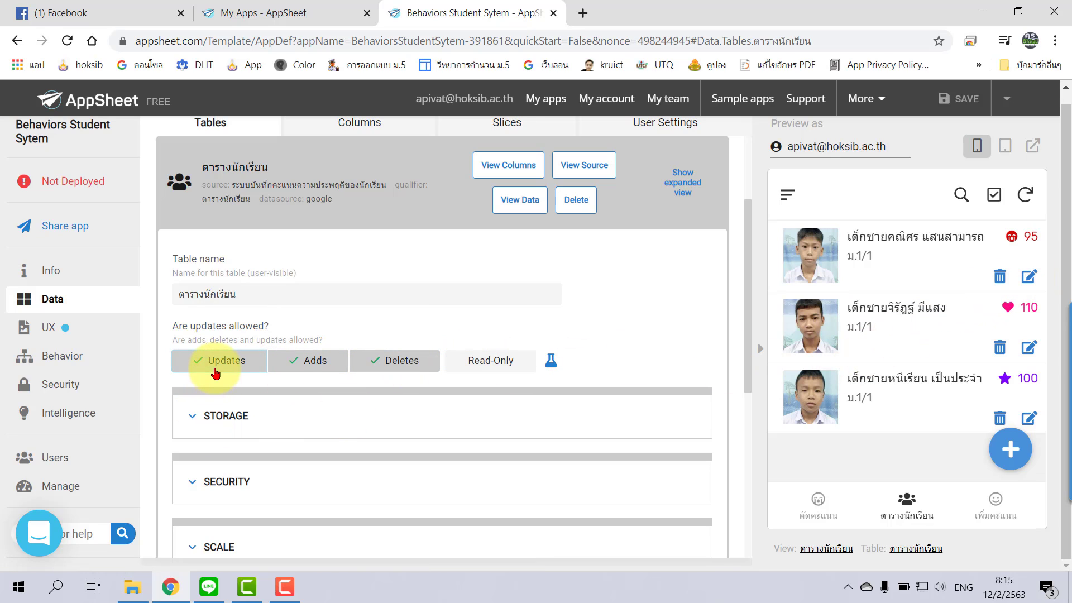
left_click(217, 363)
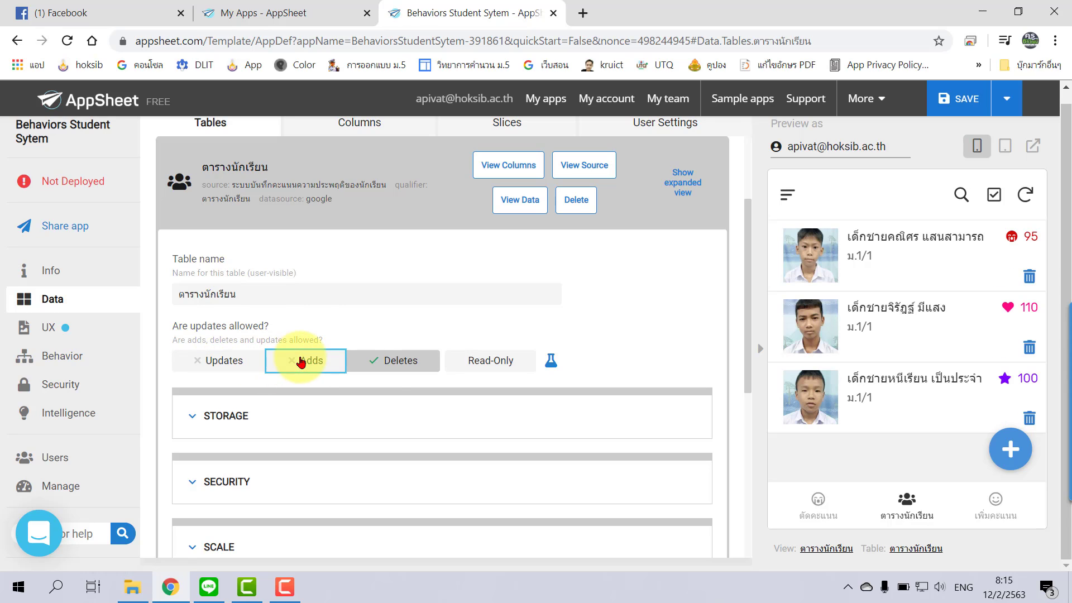
left_click(304, 360)
left_click(392, 366)
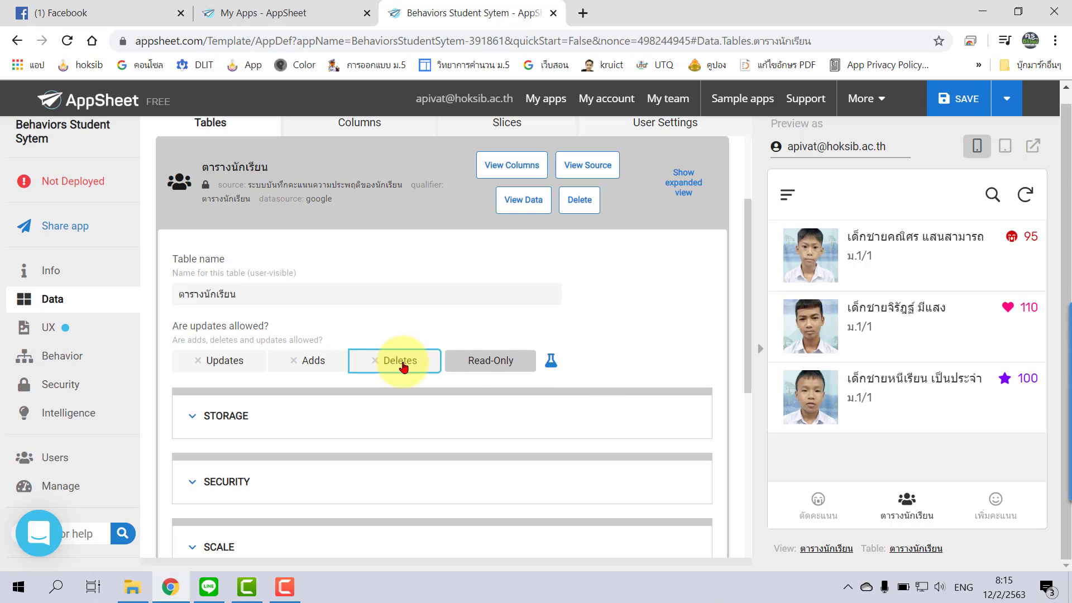
Step: Allow deletes, adds and updates on the ตารางนักเรียน table again
left_click(390, 362)
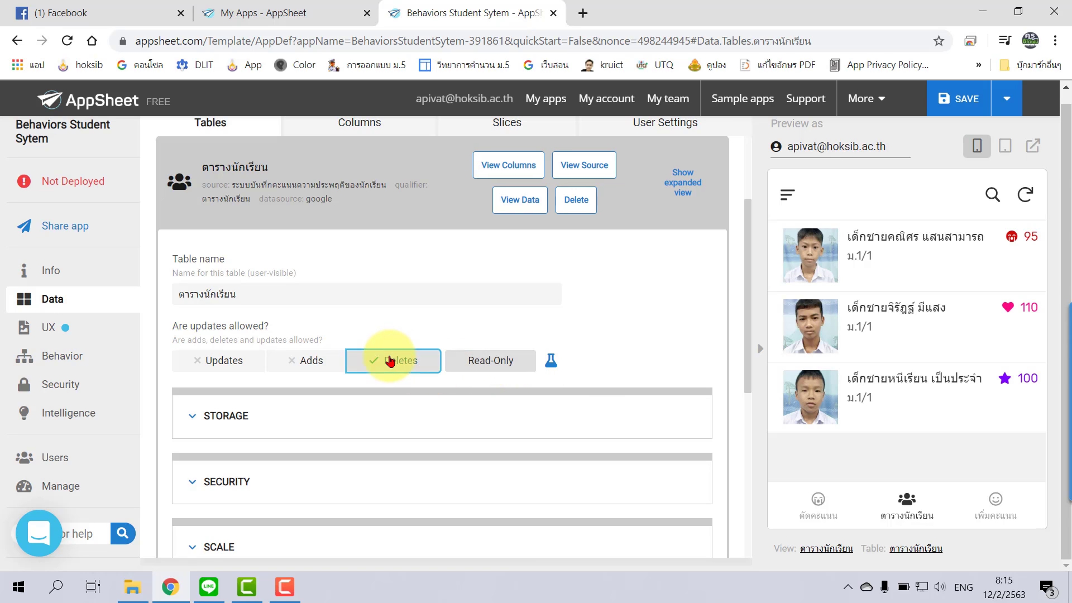
left_click(304, 360)
left_click(223, 360)
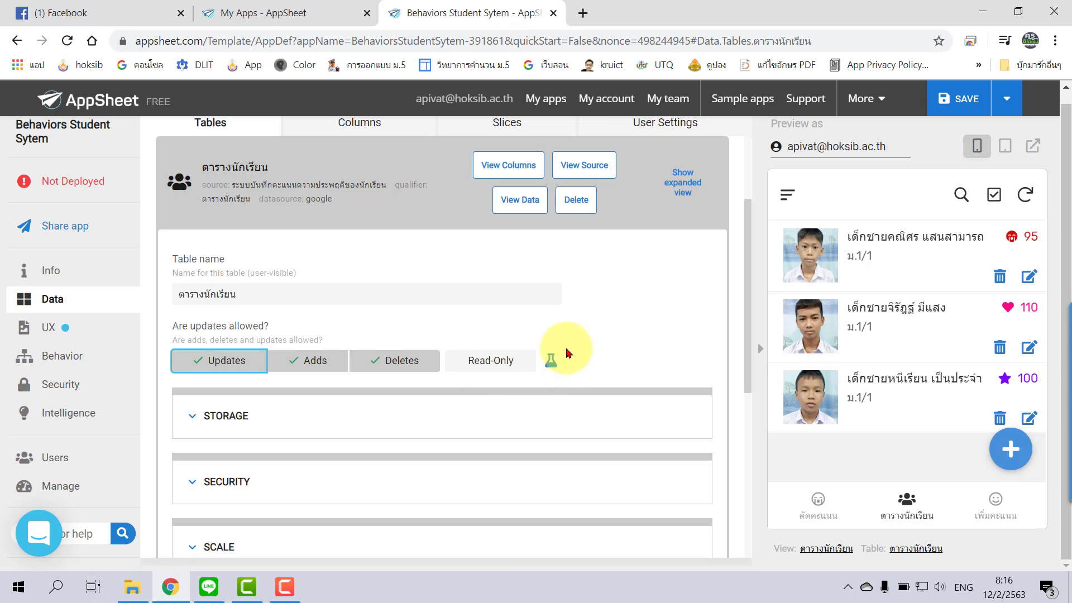
Step: Make 'Are updates allowed?' formula-based and open its SWITCH(USEREMAIL()) expression in the Expression Assistant
left_click(552, 361)
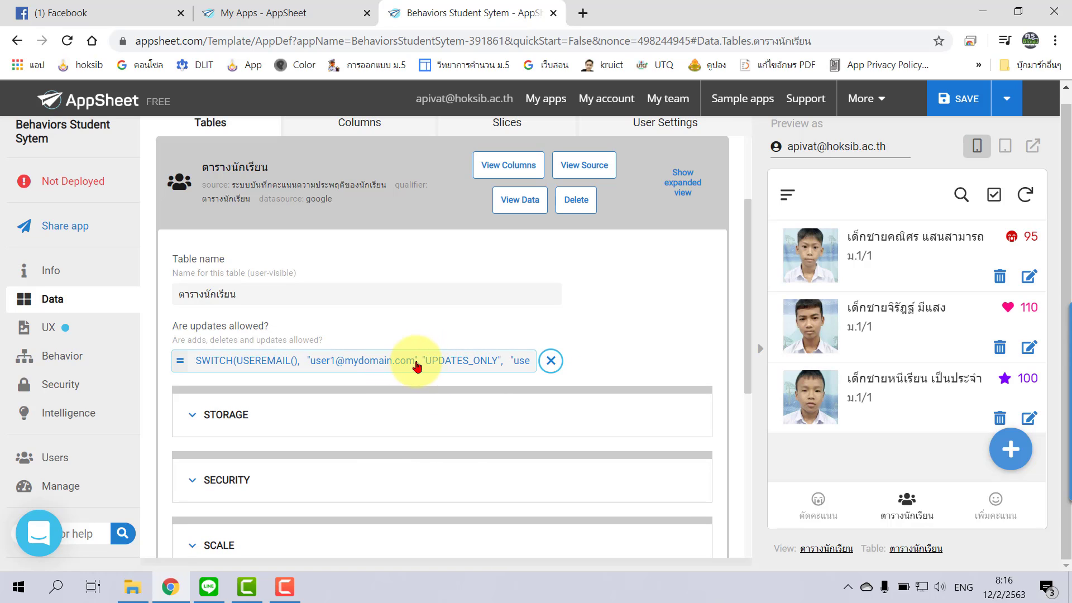
left_click(422, 364)
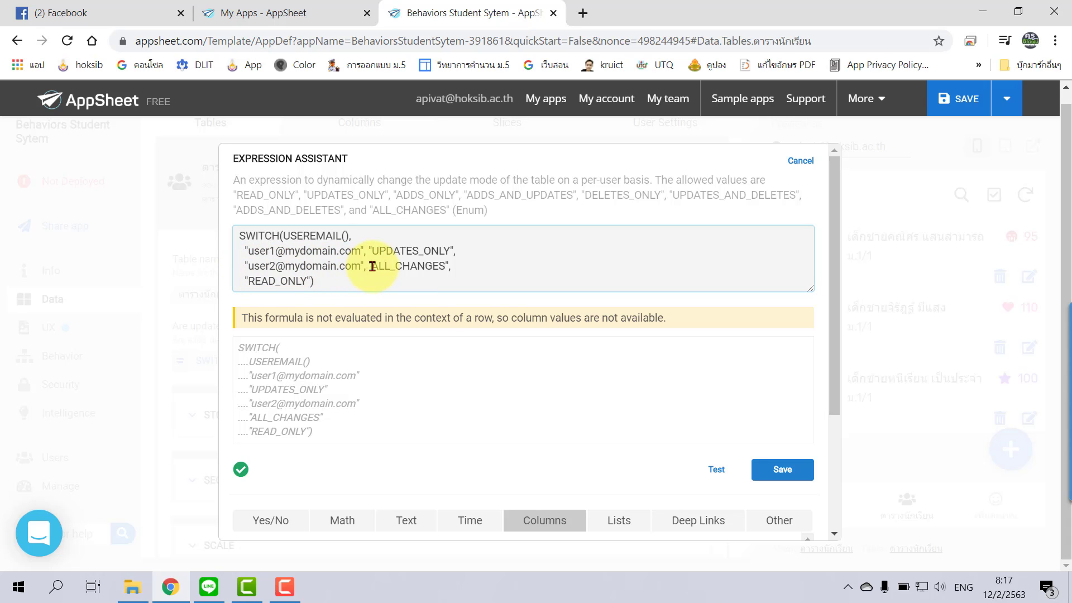
Step: Replace the second sample address with the teacher's e-mail so it gets ALL_CHANGES, and save
left_click_drag(361, 269, 247, 267)
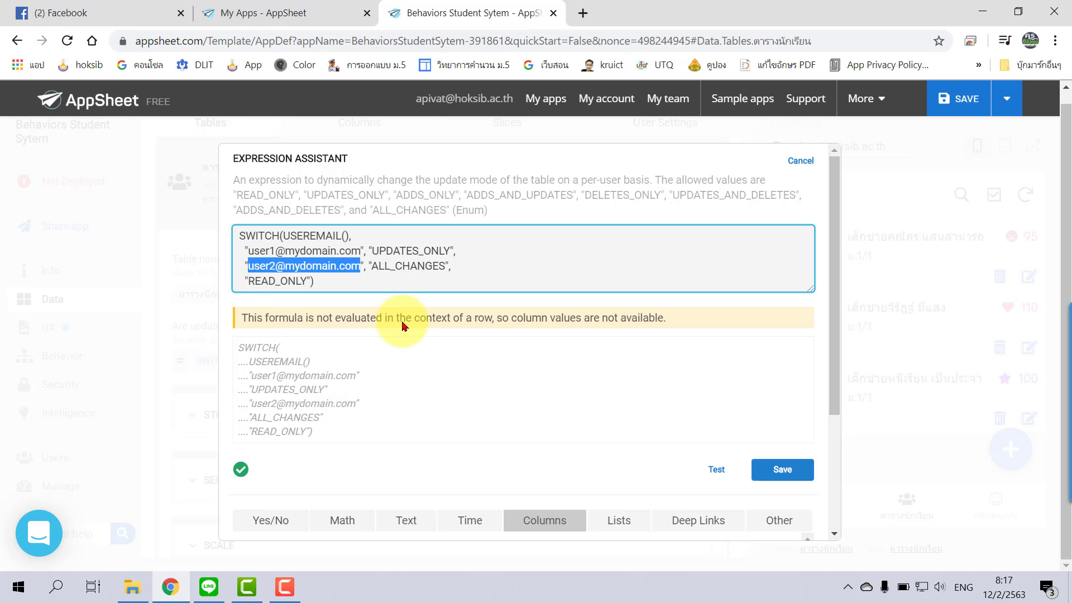
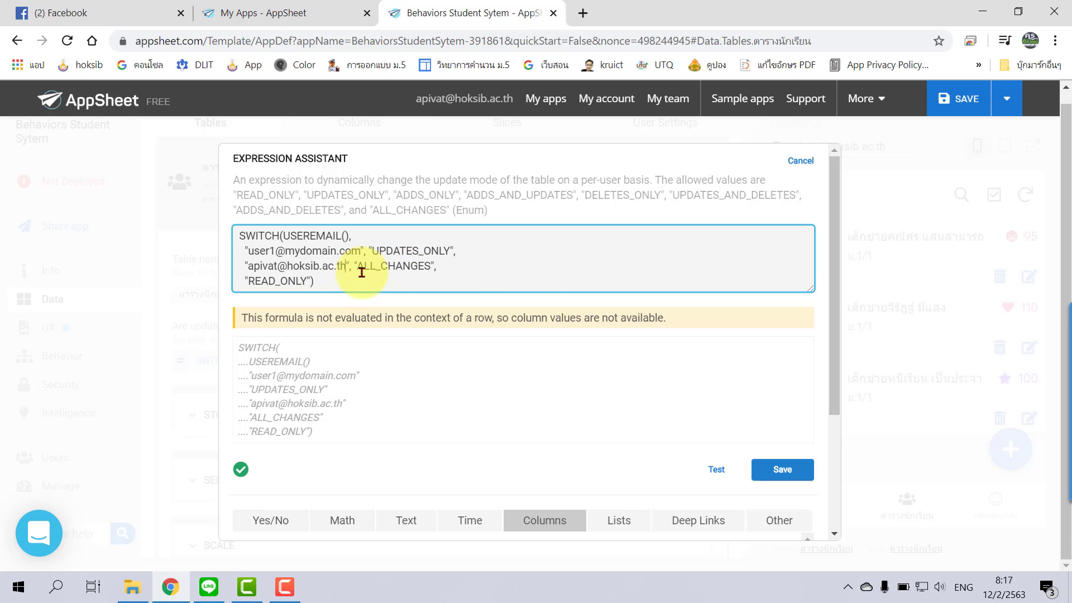
left_click(787, 472)
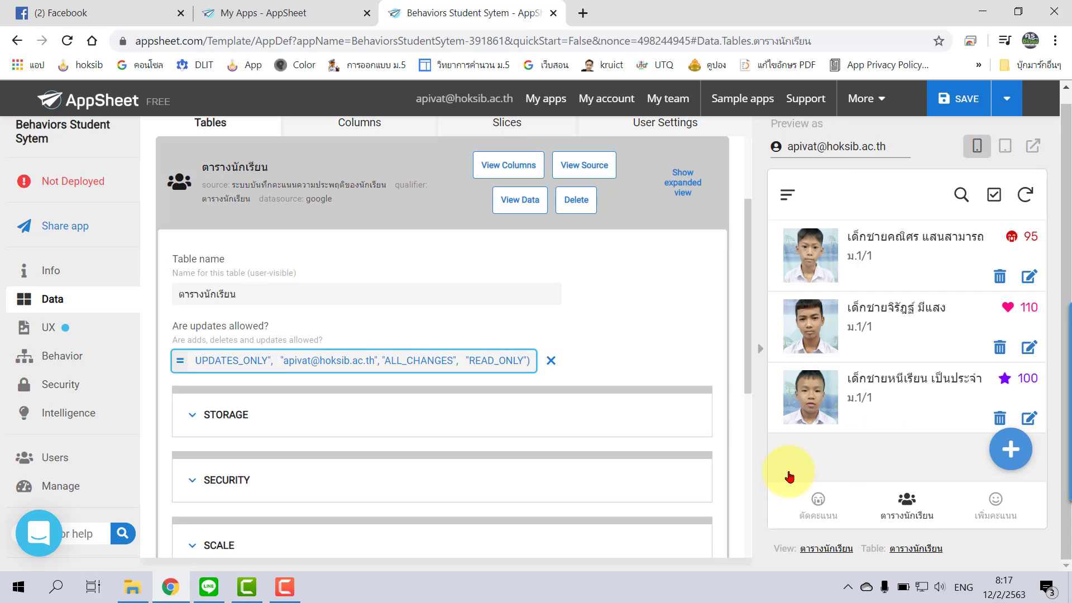
Step: Save the app, check the signed-in account in the preview menu, and reopen the formula
left_click(960, 100)
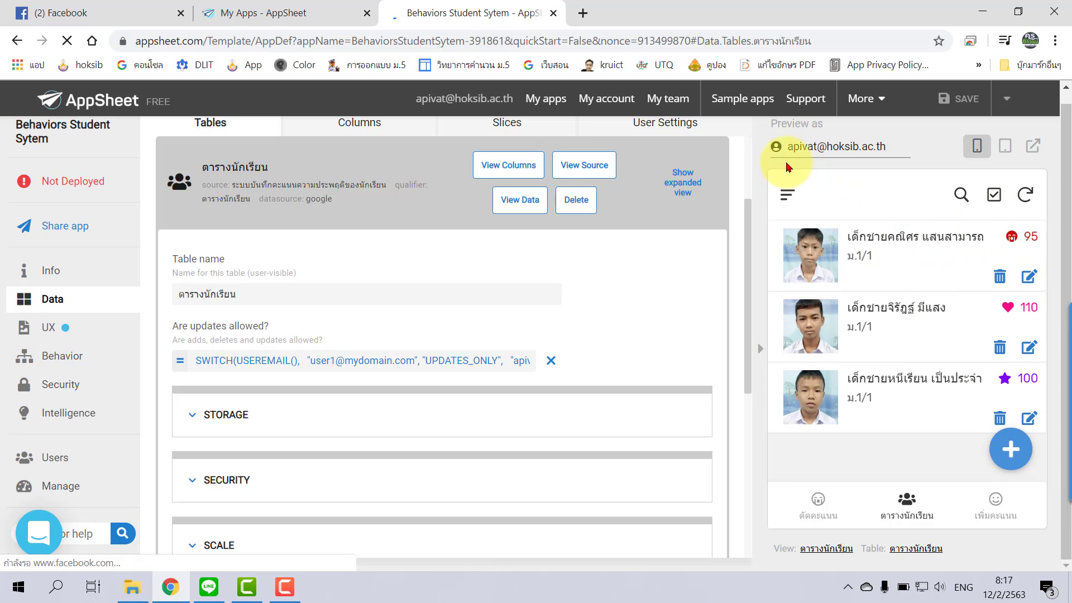
left_click(788, 195)
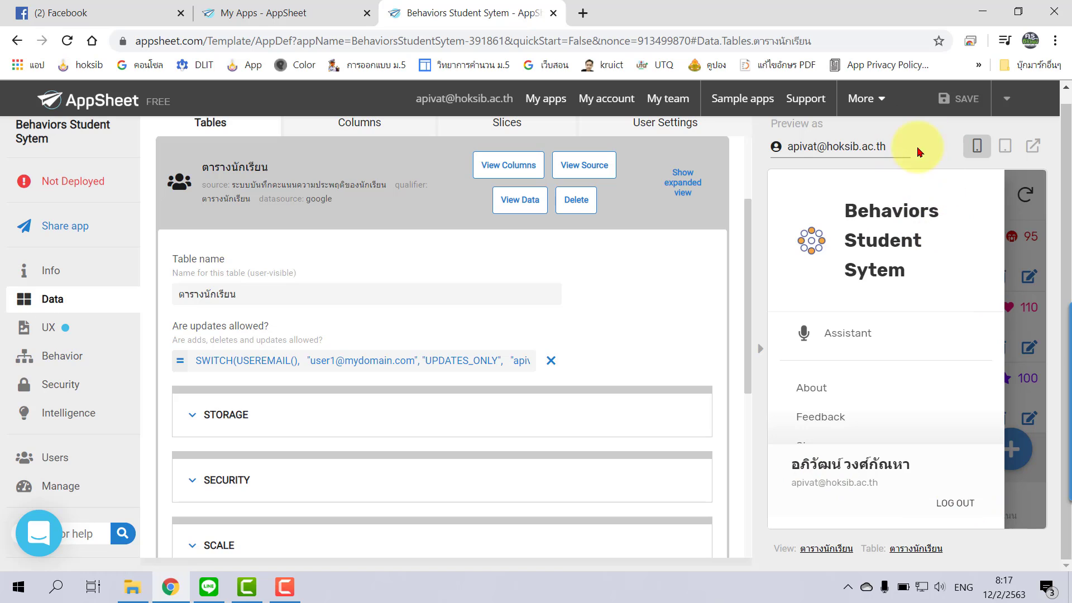
left_click(451, 369)
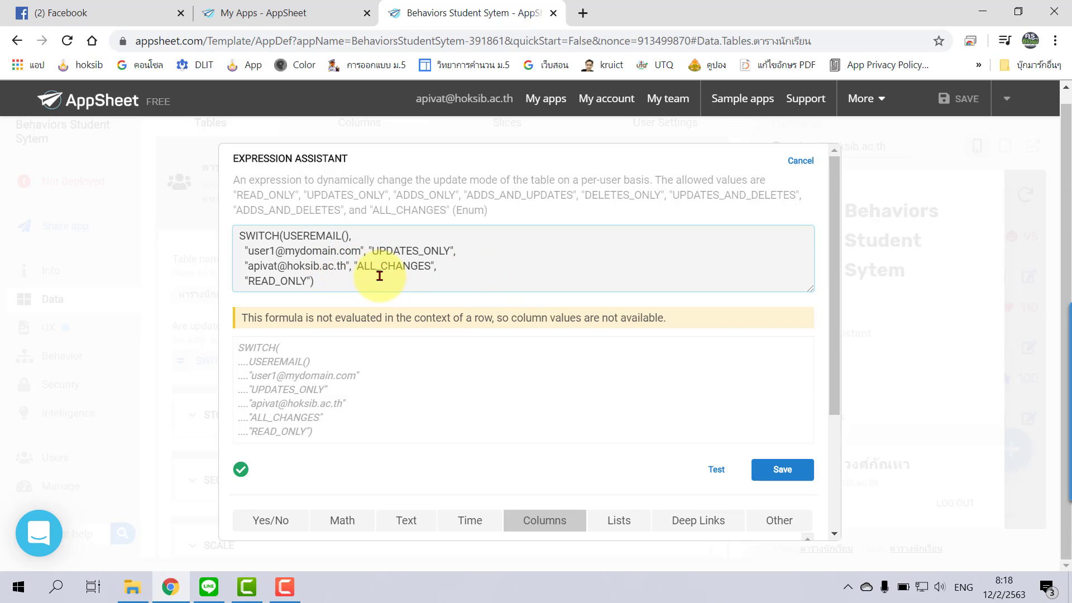
Step: Append a 1 to the teacher's e-mail user name in the formula and save the app
left_click(277, 265)
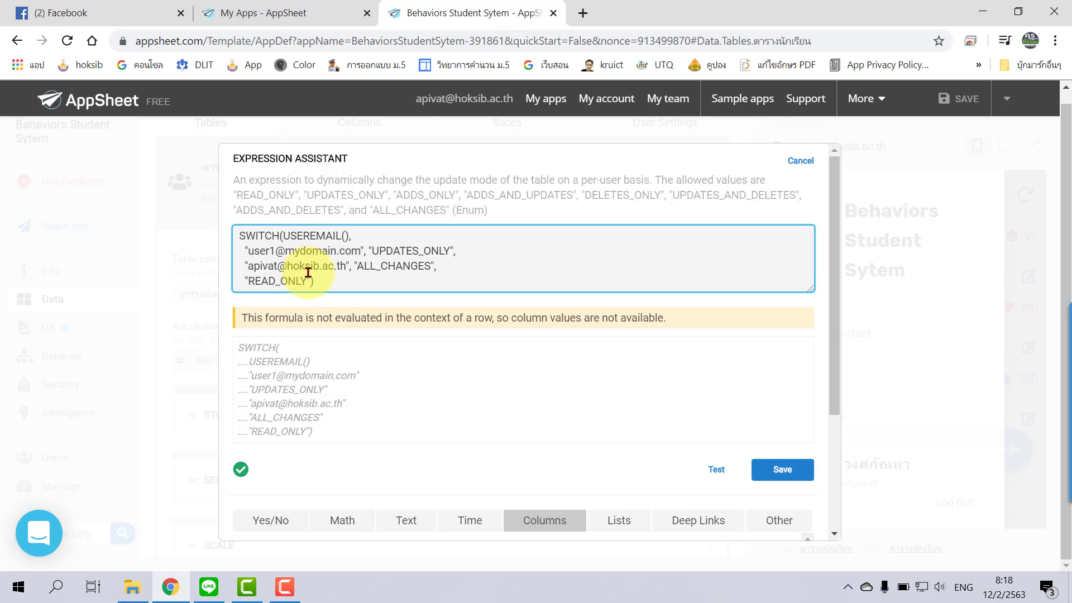
type("1")
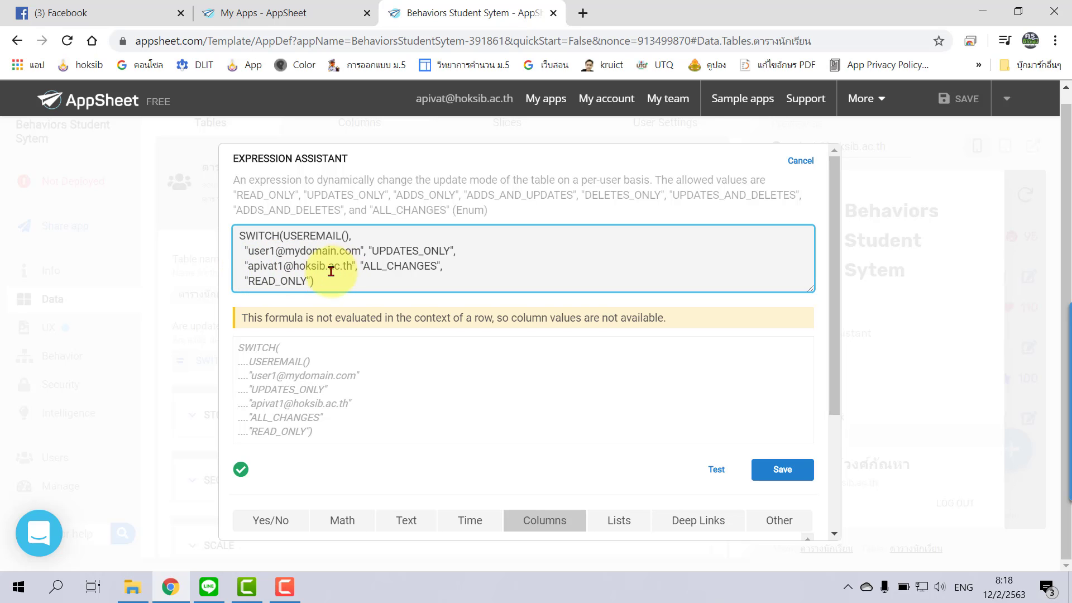
left_click(760, 469)
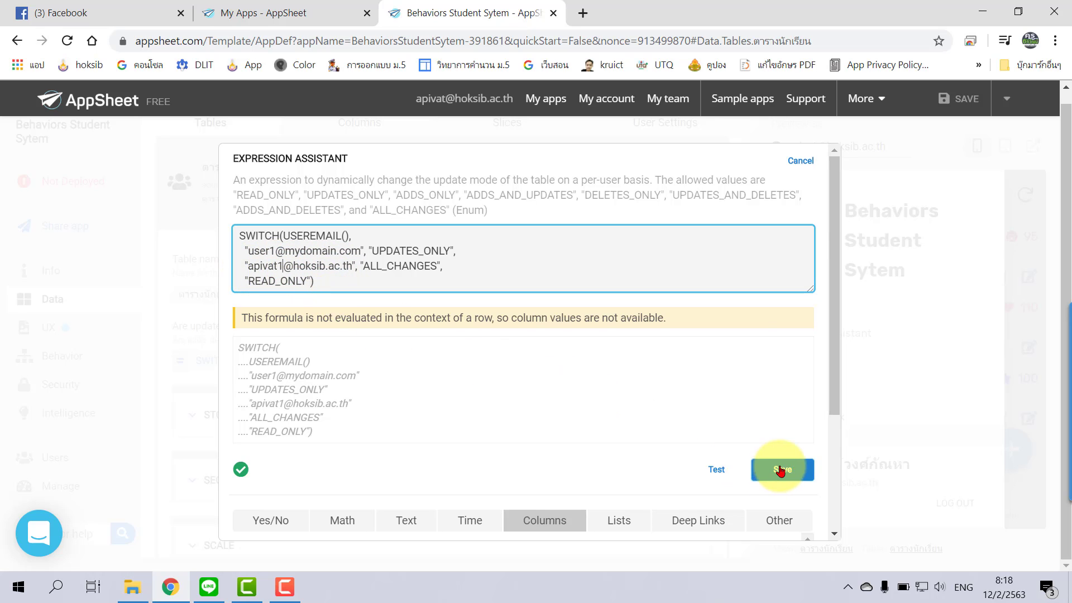
left_click(957, 97)
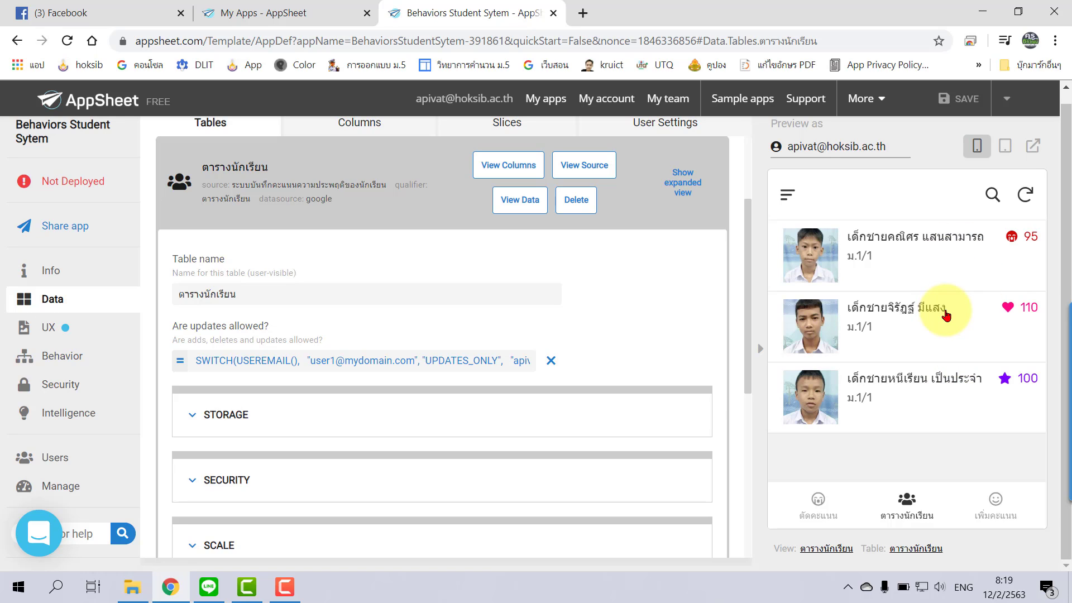
Step: Remove the extra 1 from the teacher's e-mail in the formula, then save the app
left_click(374, 360)
left_click(275, 270)
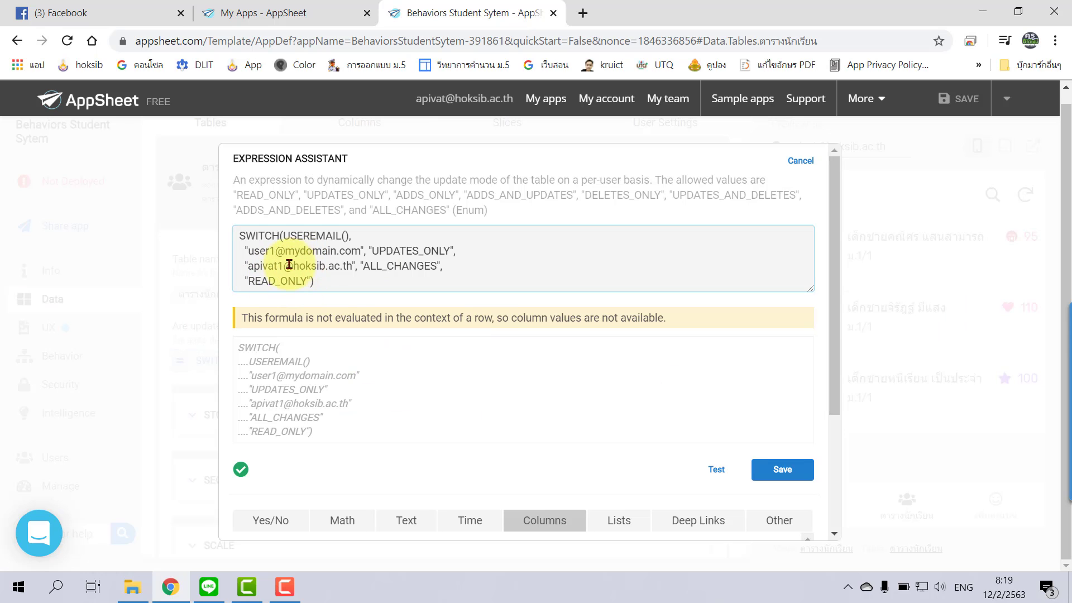
left_click(290, 265)
key("BackSpace")
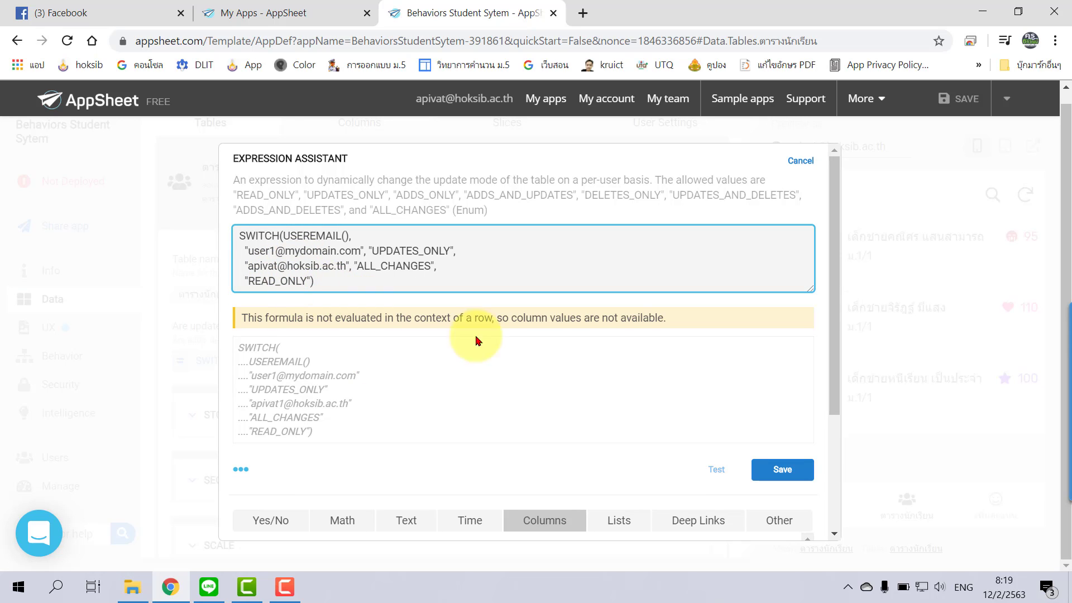
left_click(787, 470)
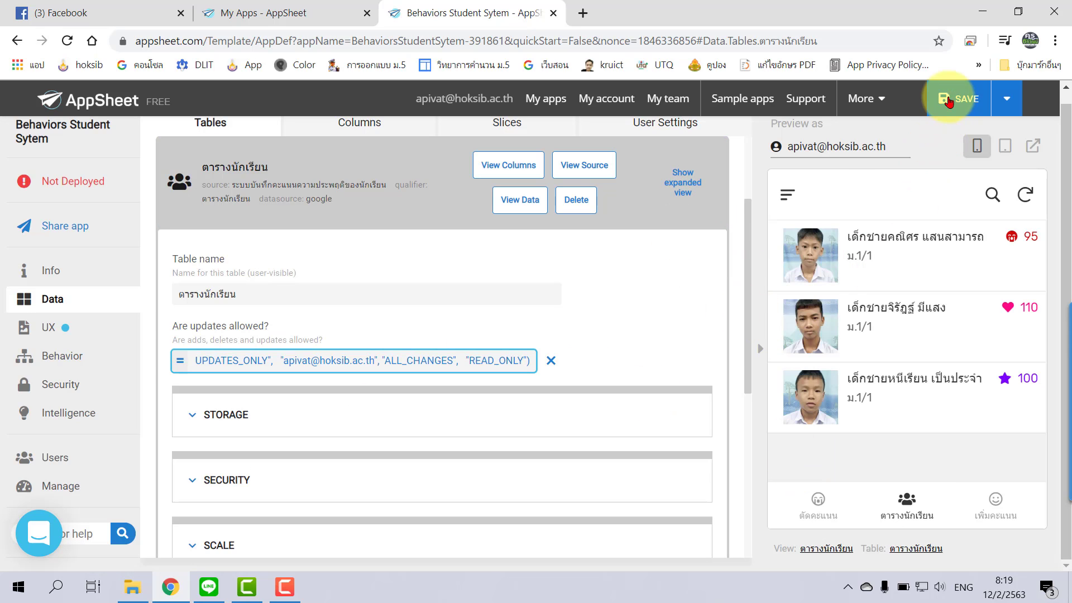
left_click(960, 98)
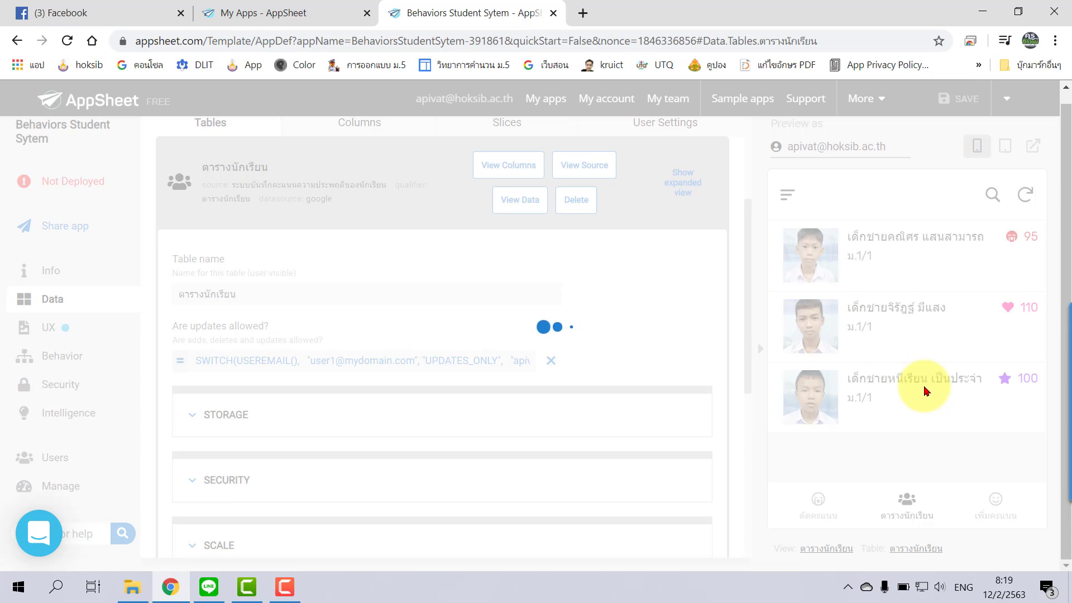